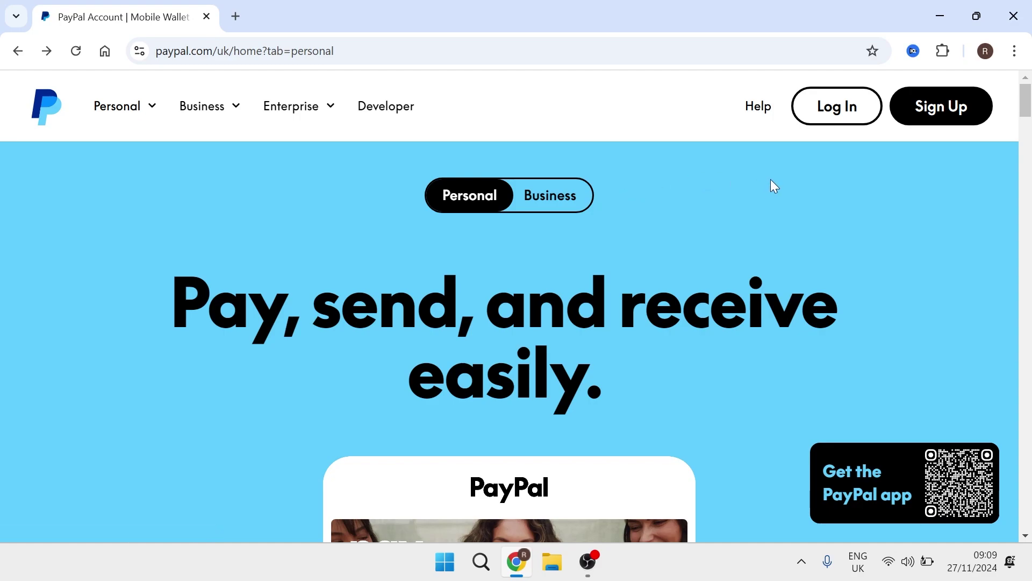
- Sign in to PayPal and go to Pay & Get paid > Pay Links and Buttons
{"action": "left_click", "coordinate": [840, 111]}
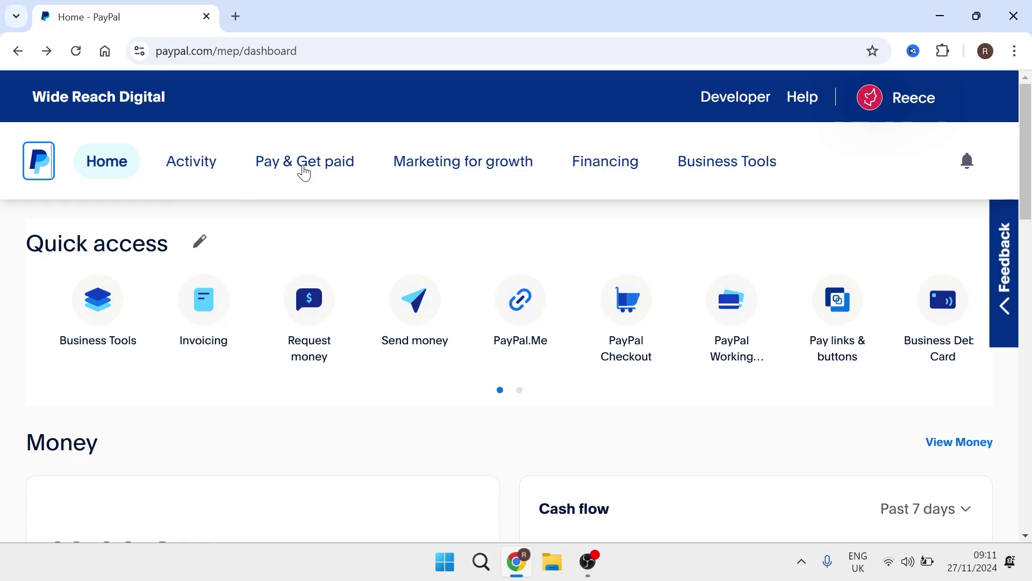
{"action": "left_click", "coordinate": [304, 172]}
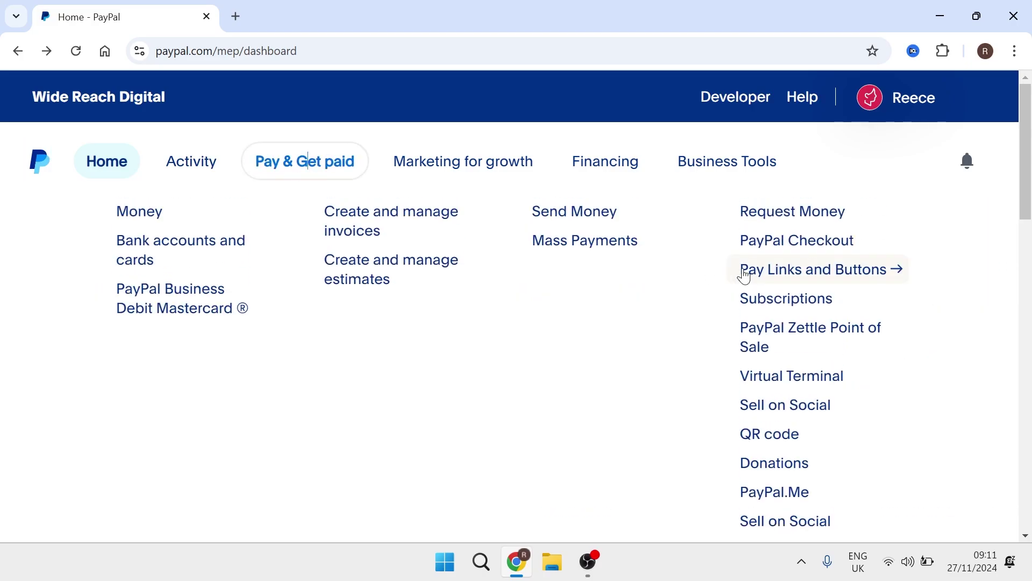
{"action": "left_click", "coordinate": [784, 284]}
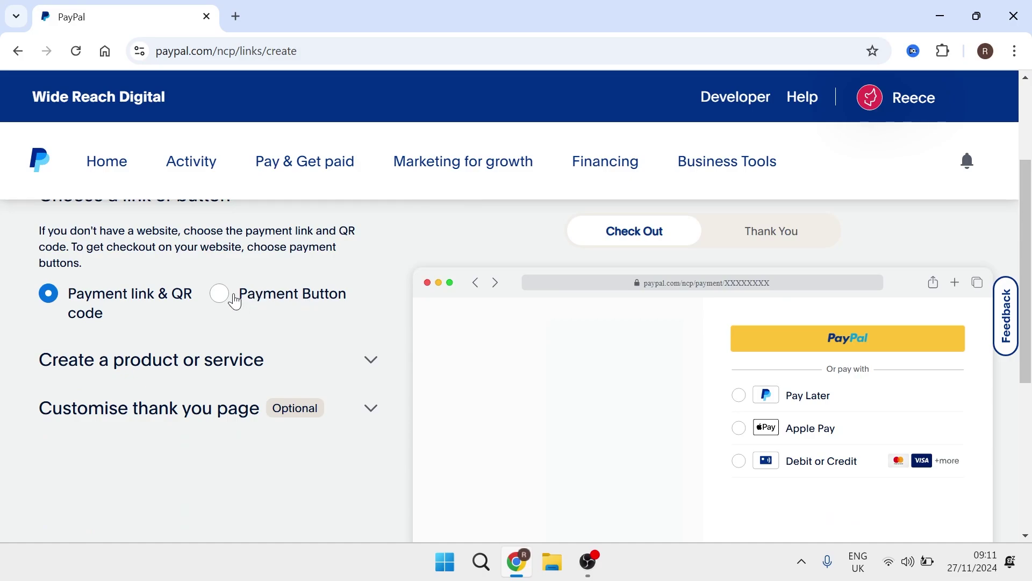
- Choose Payment Button and keep the Single product or service type
{"action": "left_click", "coordinate": [235, 300]}
{"action": "scroll", "coordinate": [412, 279], "scroll_direction": "down", "scroll_amount": 2}
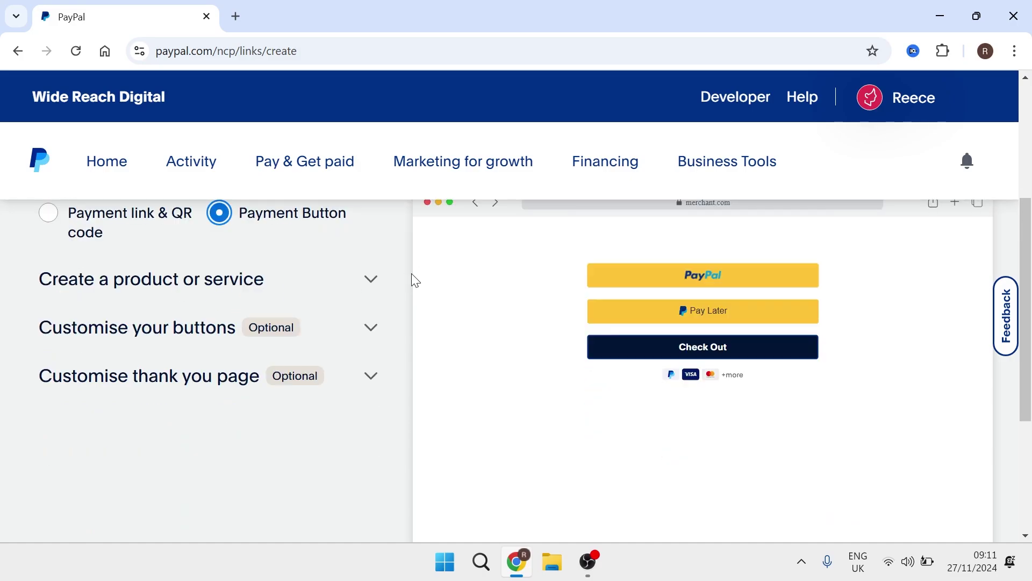
{"action": "left_click", "coordinate": [373, 276]}
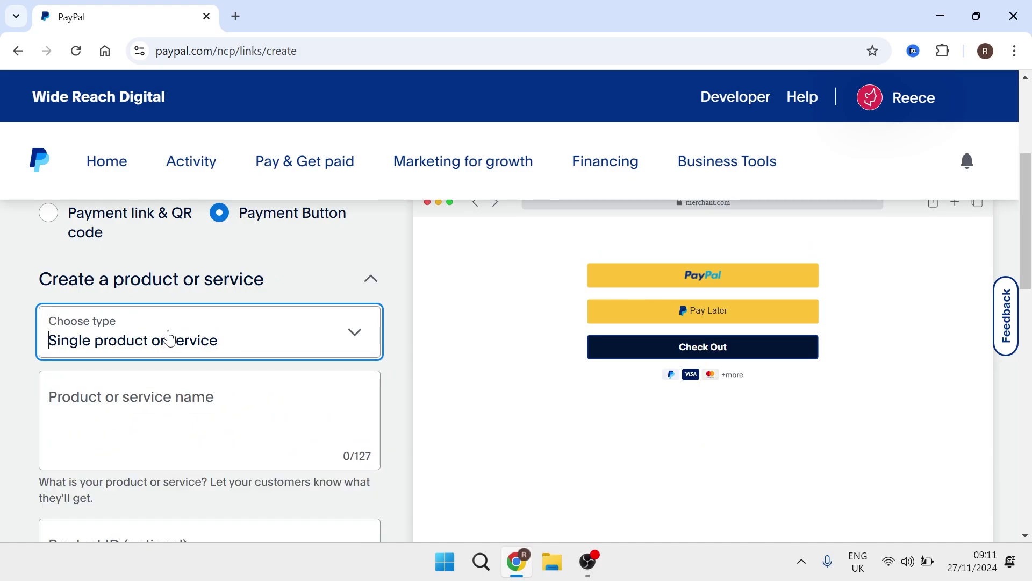
{"action": "left_click", "coordinate": [170, 339]}
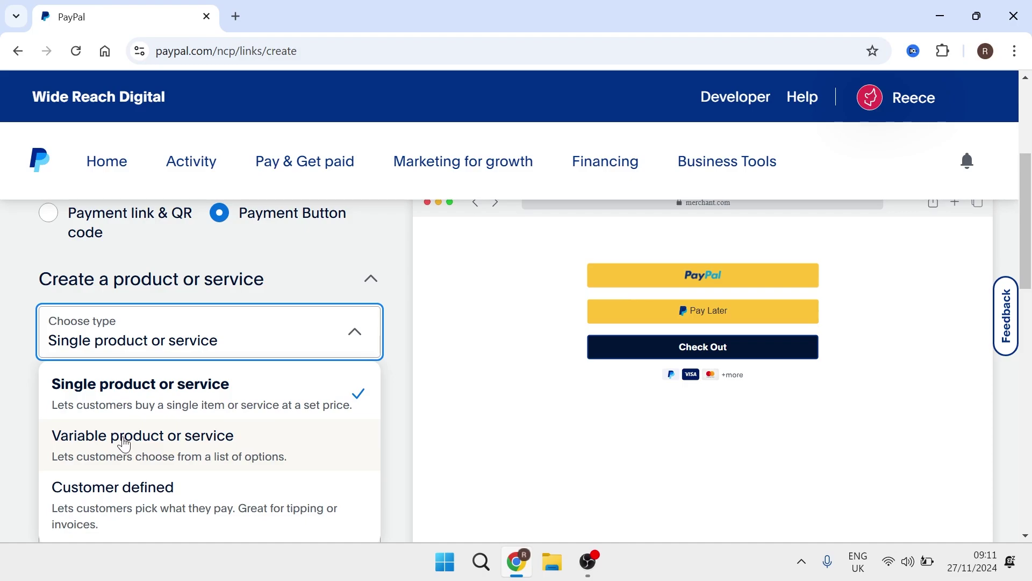
{"action": "scroll", "coordinate": [120, 445], "scroll_direction": "down", "scroll_amount": 1}
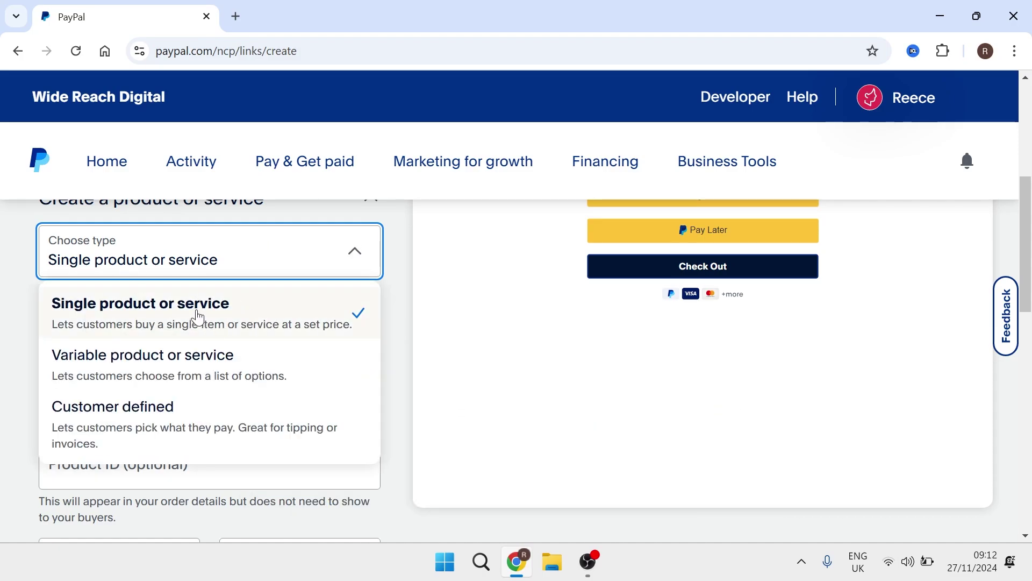
{"action": "left_click", "coordinate": [215, 315]}
- Name the product Grey T Shirt, leave the product ID empty, and set the price to 9.99
{"action": "left_click", "coordinate": [141, 337]}
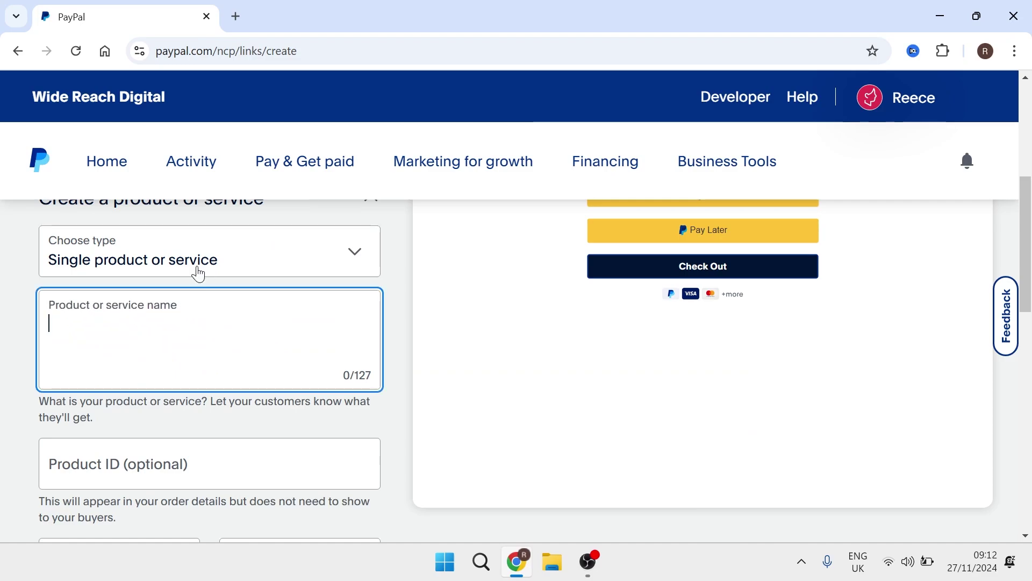
{"action": "type", "text": "Grey T Shirt"}
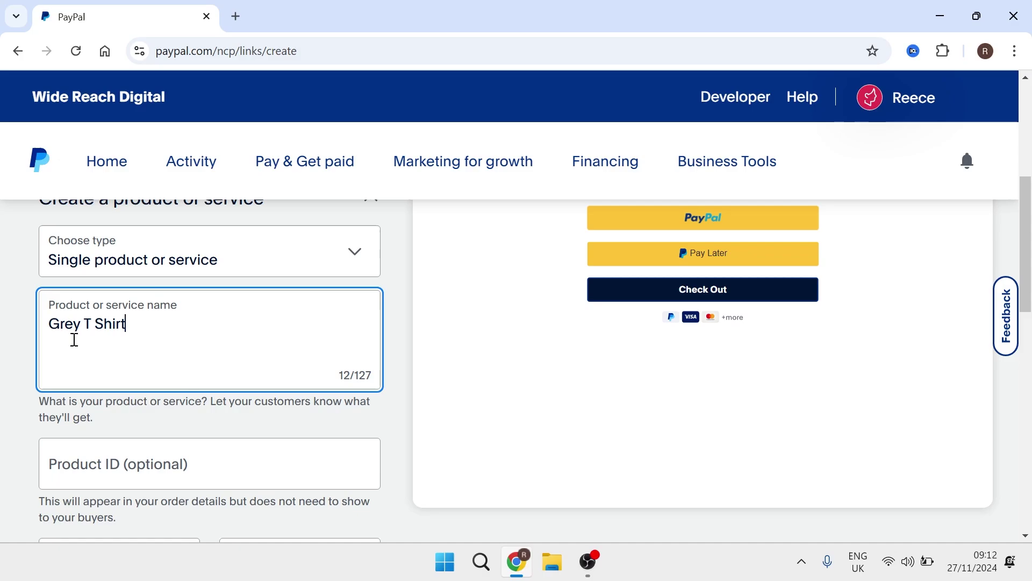
{"action": "scroll", "coordinate": [133, 341], "scroll_direction": "down", "scroll_amount": 3}
{"action": "left_click", "coordinate": [129, 315]}
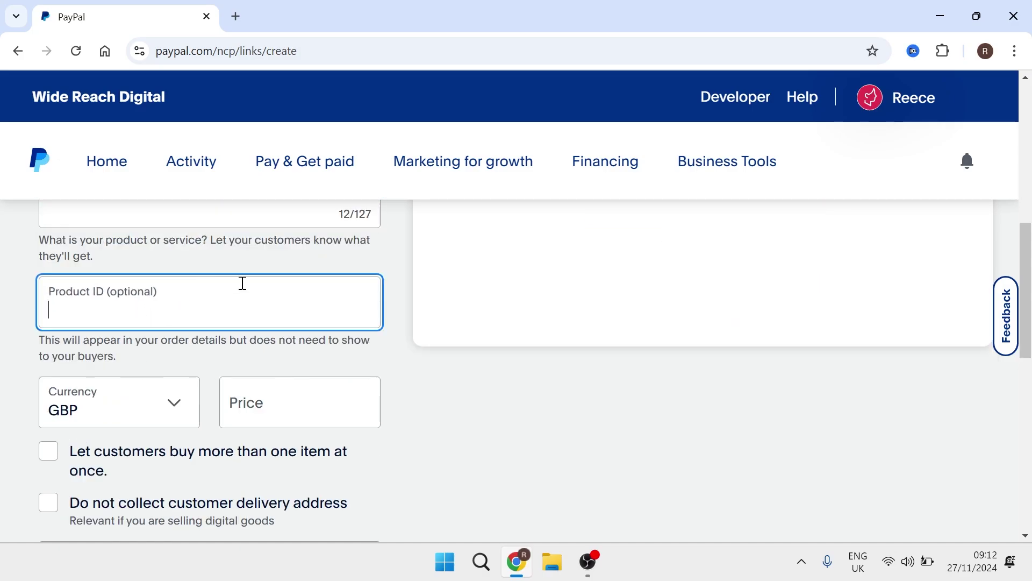
{"action": "left_click", "coordinate": [8, 293]}
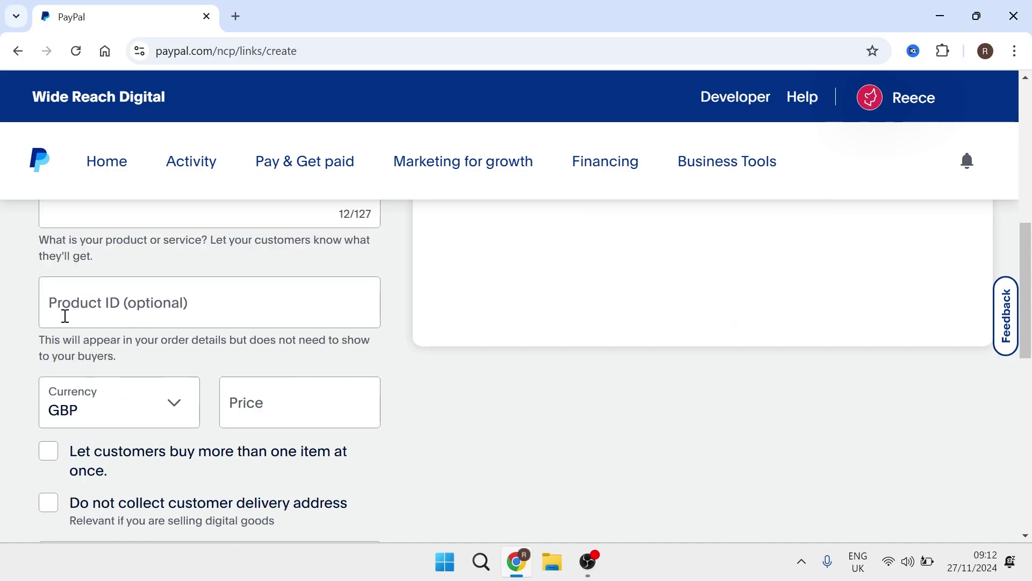
{"action": "scroll", "coordinate": [59, 317], "scroll_direction": "down", "scroll_amount": 3}
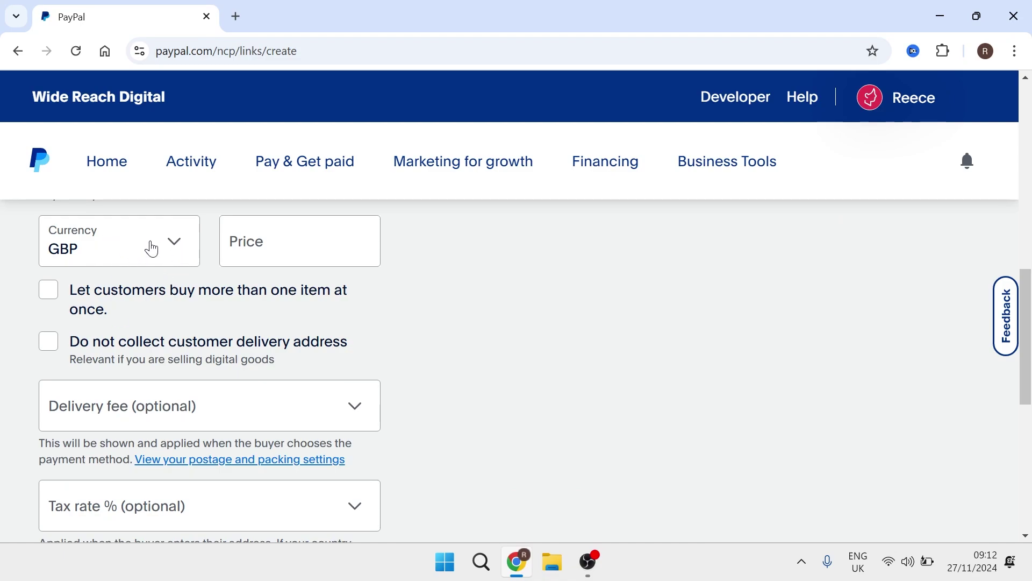
{"action": "left_click", "coordinate": [318, 217]}
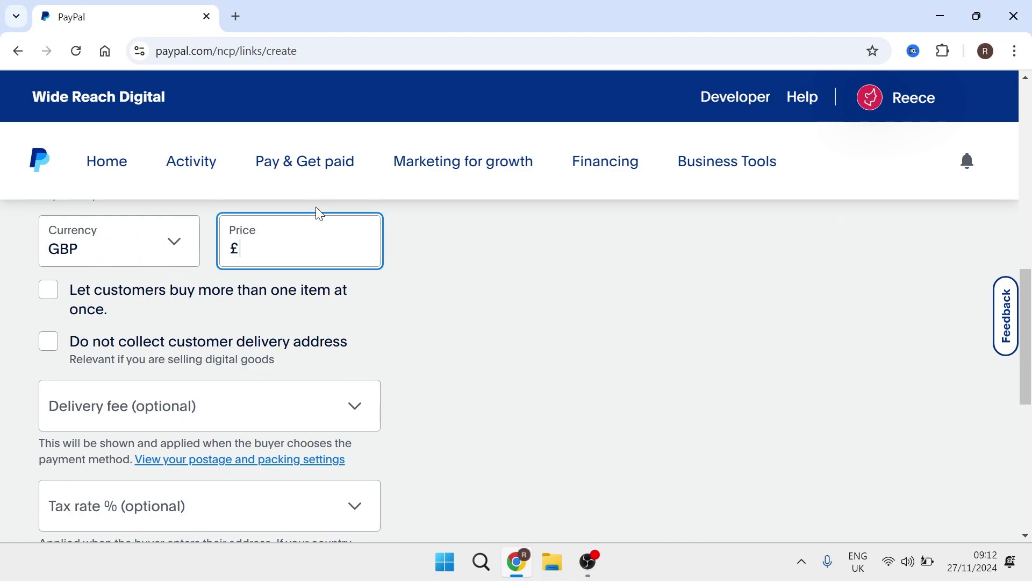
{"action": "type", "text": "9.99"}
{"action": "left_click", "coordinate": [487, 195]}
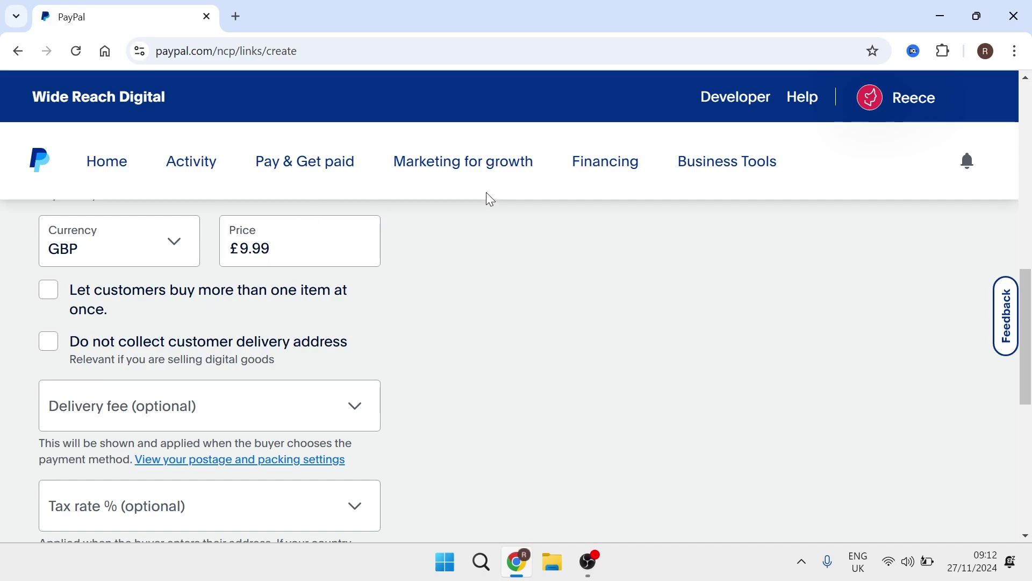
- Keep single-item purchases and tick 'Do not collect customer delivery address'
{"action": "left_click", "coordinate": [48, 292]}
{"action": "left_click", "coordinate": [82, 297]}
{"action": "key", "text": "Tab"}
{"action": "left_click", "coordinate": [50, 349]}
{"action": "key", "text": "Tab"}
{"action": "scroll", "coordinate": [450, 313], "scroll_direction": "down", "scroll_amount": 3}
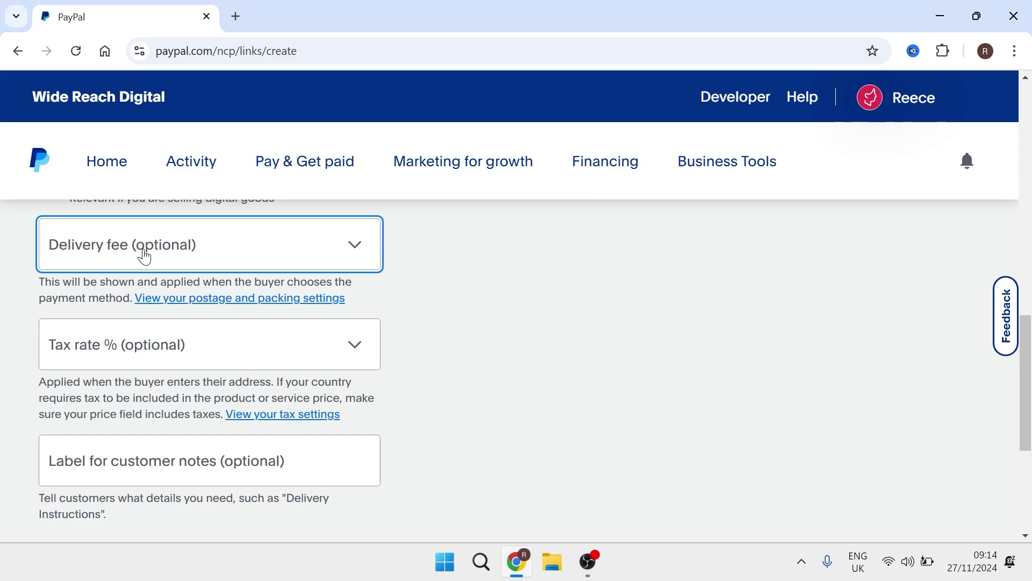
{"action": "scroll", "coordinate": [115, 352], "scroll_direction": "down", "scroll_amount": 1}
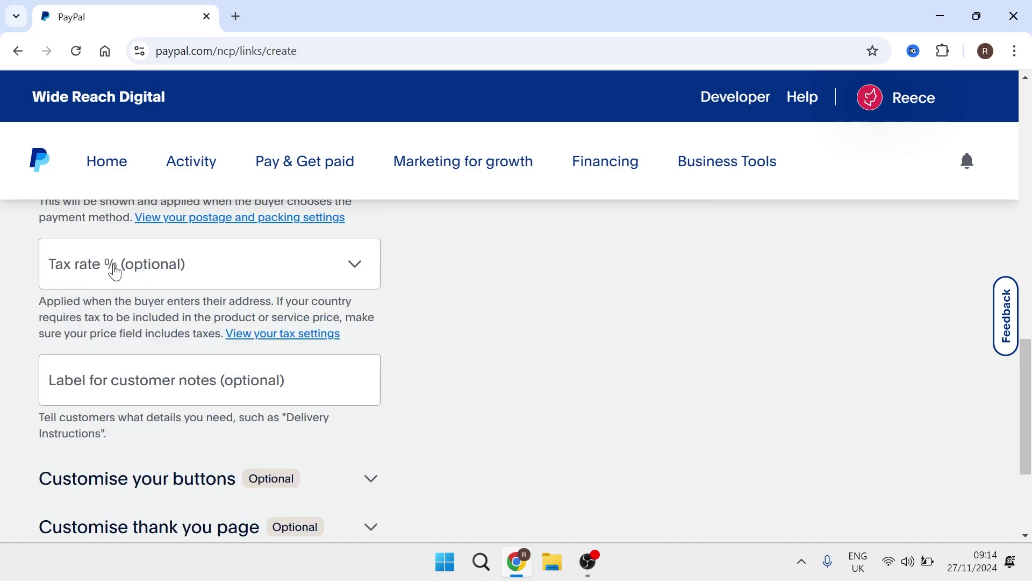
{"action": "scroll", "coordinate": [118, 351], "scroll_direction": "down", "scroll_amount": 1}
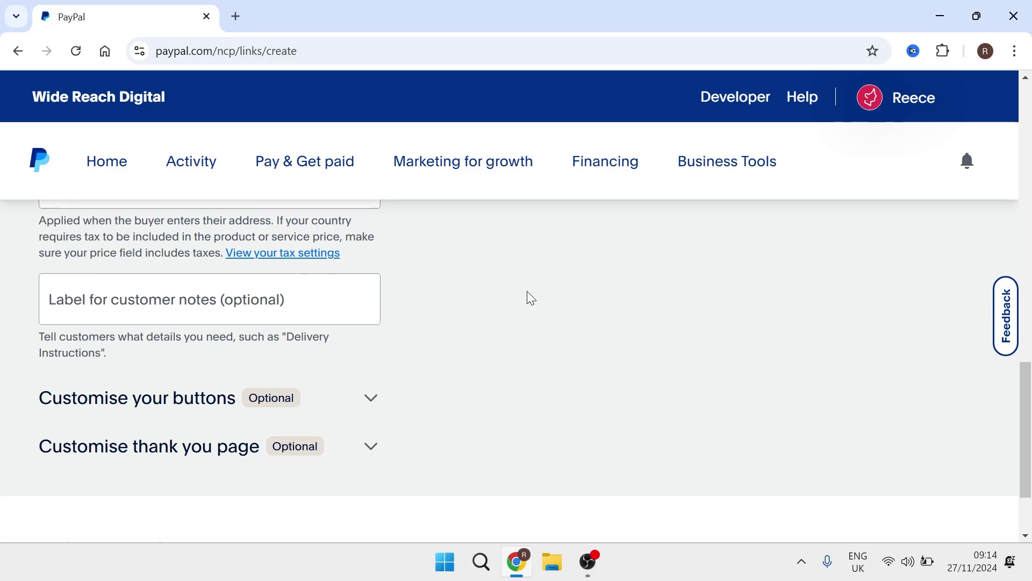
- Make it a single payment button and keep the Large button size
{"action": "scroll", "coordinate": [531, 298], "scroll_direction": "down", "scroll_amount": 1}
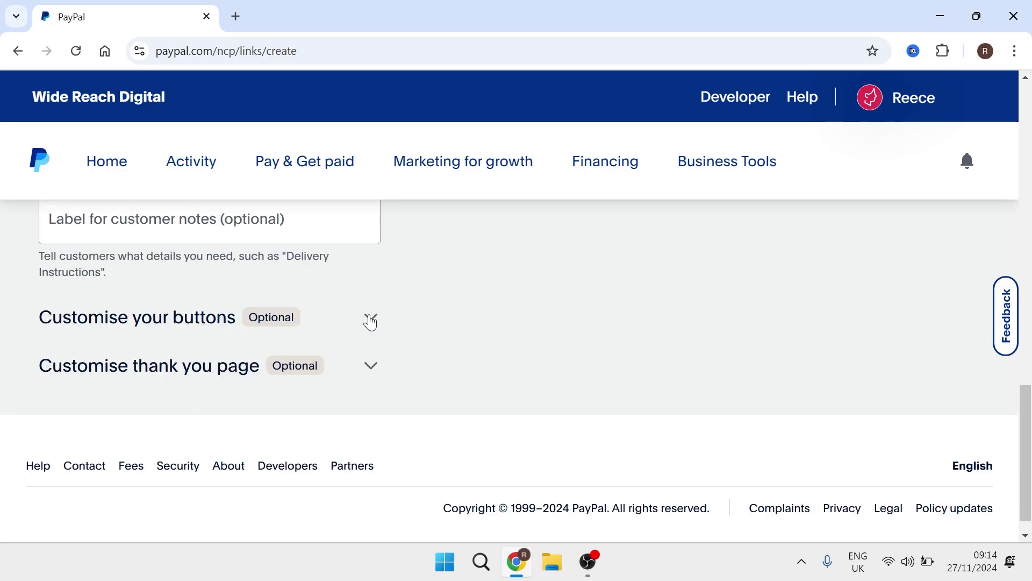
{"action": "left_click", "coordinate": [371, 320]}
{"action": "scroll", "coordinate": [272, 417], "scroll_direction": "down", "scroll_amount": 2}
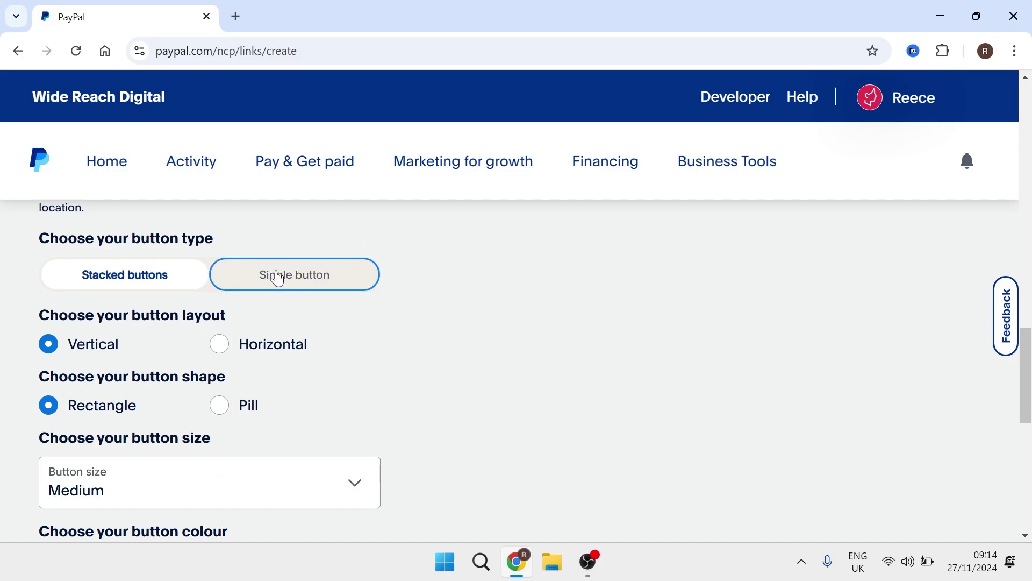
{"action": "left_click", "coordinate": [294, 280]}
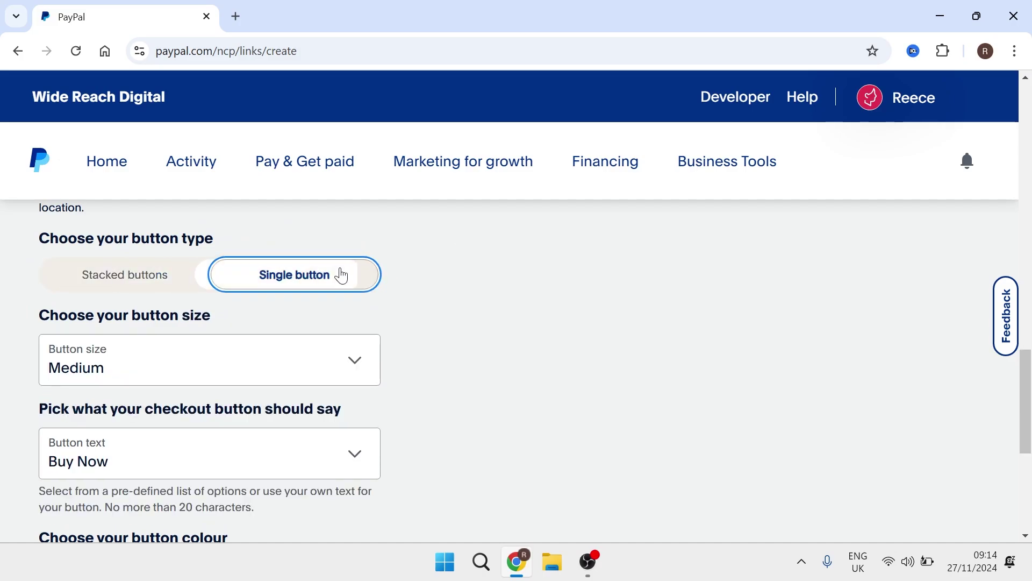
{"action": "left_click", "coordinate": [117, 340]}
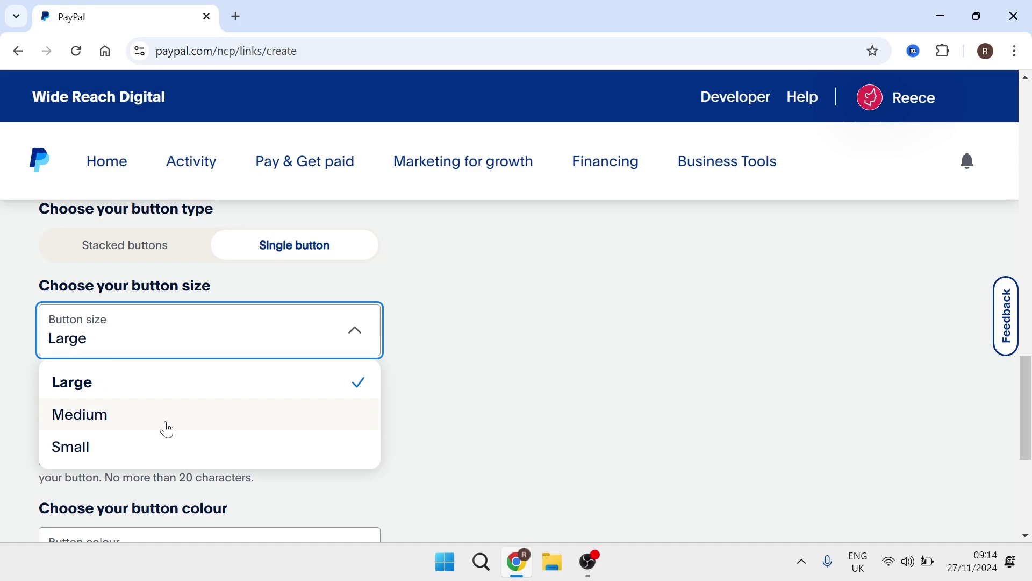
{"action": "left_click", "coordinate": [88, 380]}
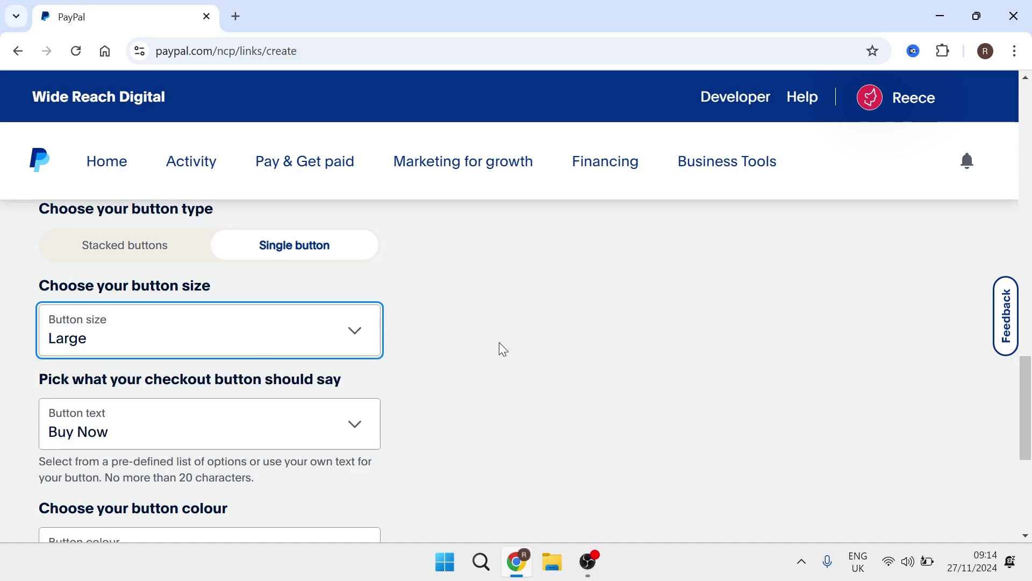
{"action": "scroll", "coordinate": [503, 349], "scroll_direction": "up", "scroll_amount": 15}
{"action": "scroll", "coordinate": [680, 311], "scroll_direction": "down", "scroll_amount": 3}
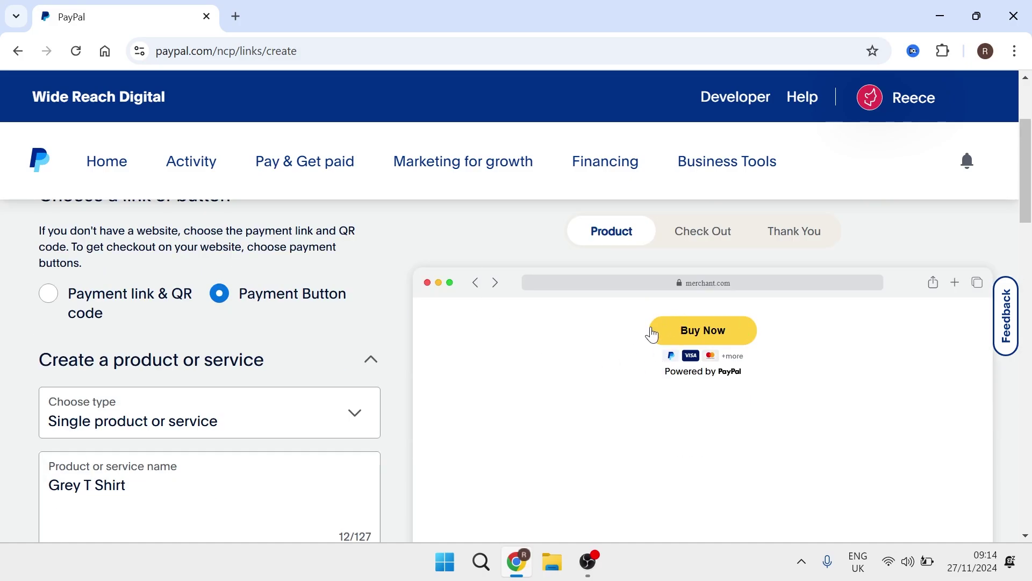
{"action": "scroll", "coordinate": [699, 419], "scroll_direction": "down", "scroll_amount": 2}
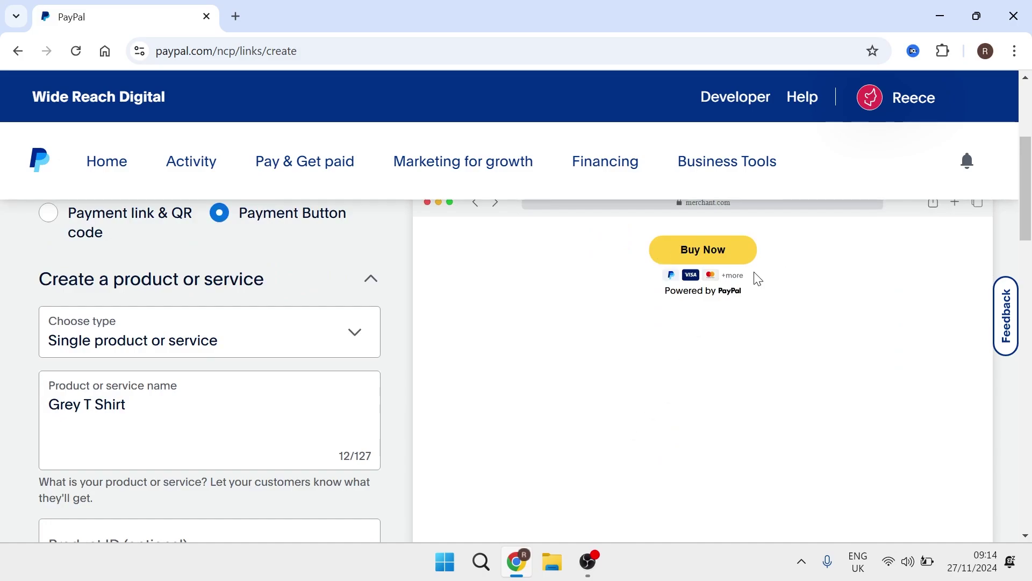
{"action": "scroll", "coordinate": [397, 290], "scroll_direction": "down", "scroll_amount": 8}
{"action": "scroll", "coordinate": [409, 310], "scroll_direction": "down", "scroll_amount": 7}
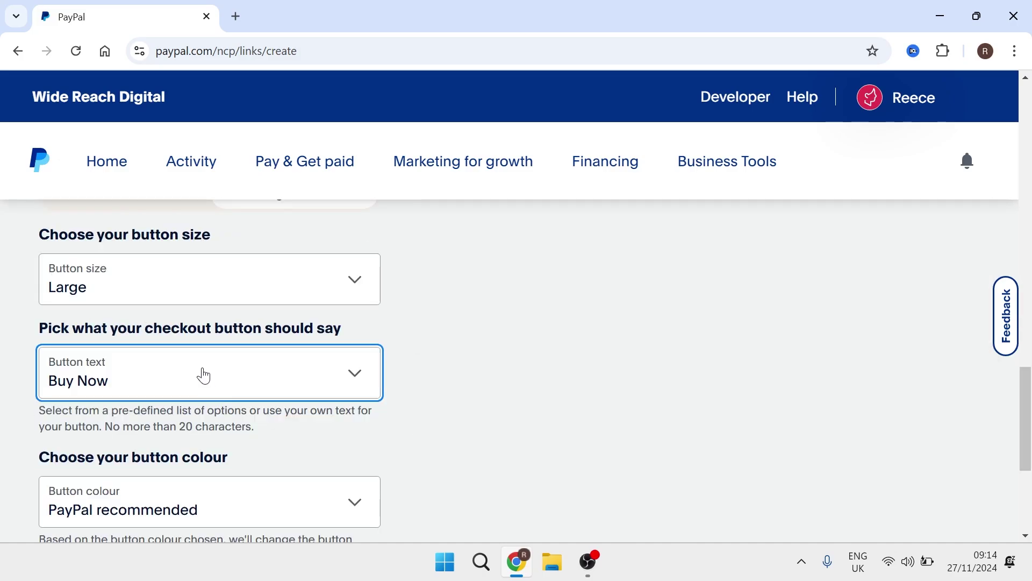
- Set the custom button text to 'CLICK HERE' and check the button colour choices
{"action": "left_click", "coordinate": [191, 377]}
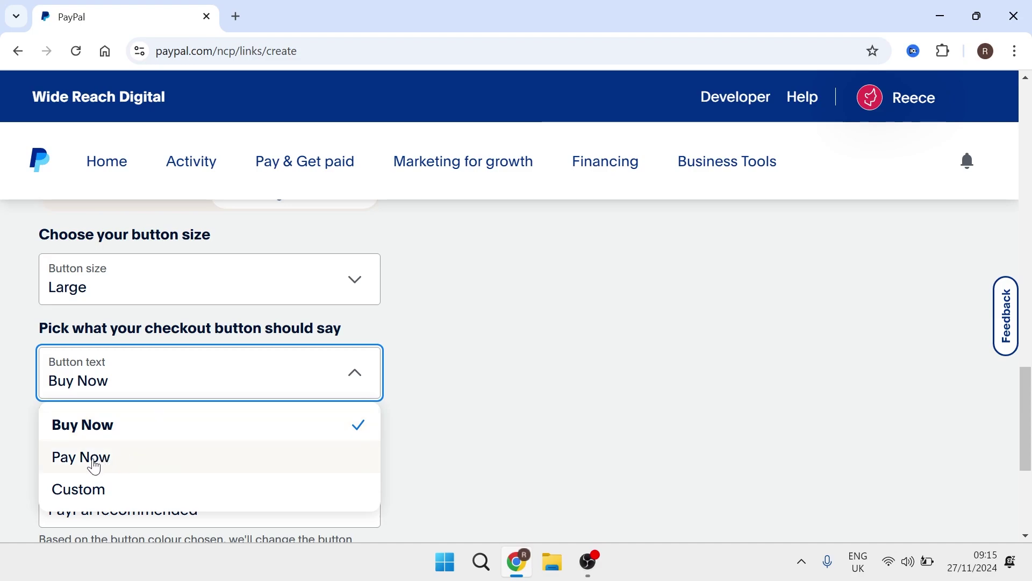
{"action": "left_click", "coordinate": [88, 493]}
{"action": "type", "text": "CLCIK"}
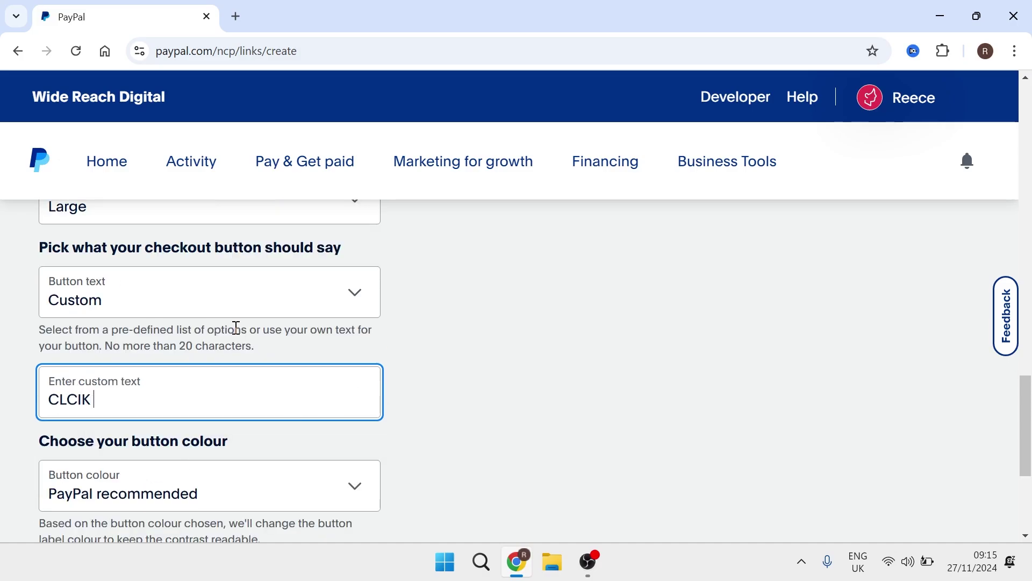
{"action": "key", "text": "BackSpace"}
{"action": "key", "text": "BackSpace"}
{"action": "key", "text": "BackSpace"}
{"action": "key", "text": "BackSpace"}
{"action": "type", "text": "ICK HERE"}
{"action": "left_click", "coordinate": [425, 390]}
{"action": "scroll", "coordinate": [538, 366], "scroll_direction": "up", "scroll_amount": 15}
{"action": "scroll", "coordinate": [634, 330], "scroll_direction": "down", "scroll_amount": 1}
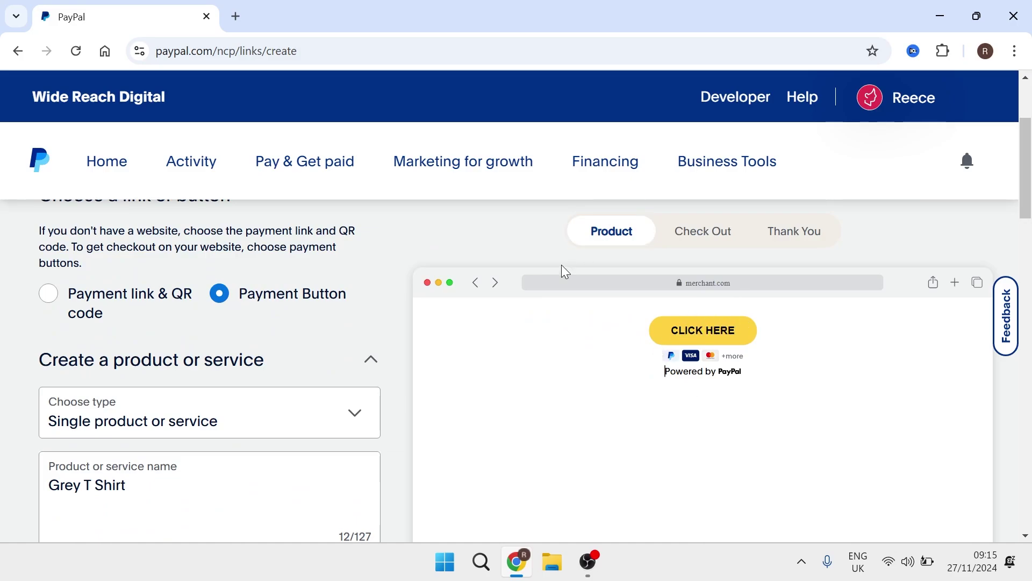
{"action": "scroll", "coordinate": [430, 301], "scroll_direction": "down", "scroll_amount": 10}
{"action": "left_click", "coordinate": [300, 336]}
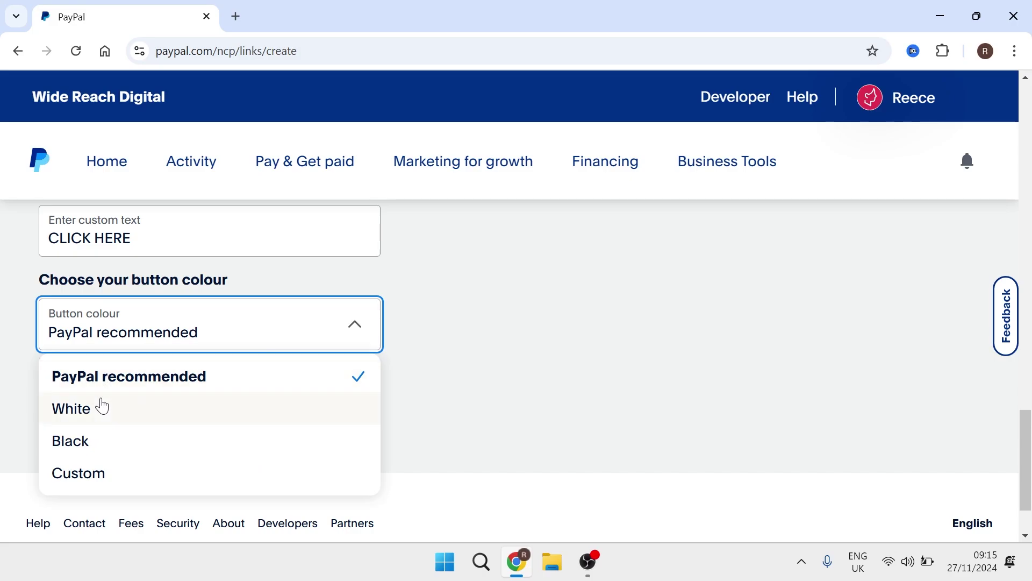
- Set the thank-you page's auto-return URL to Custom URL
{"action": "scroll", "coordinate": [517, 344], "scroll_direction": "down", "scroll_amount": 2}
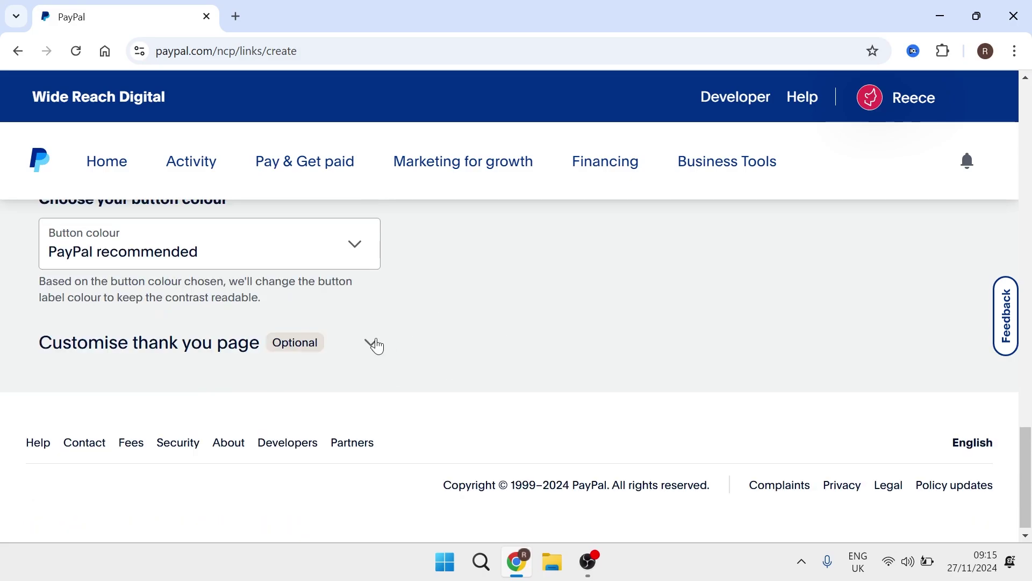
{"action": "left_click", "coordinate": [365, 355]}
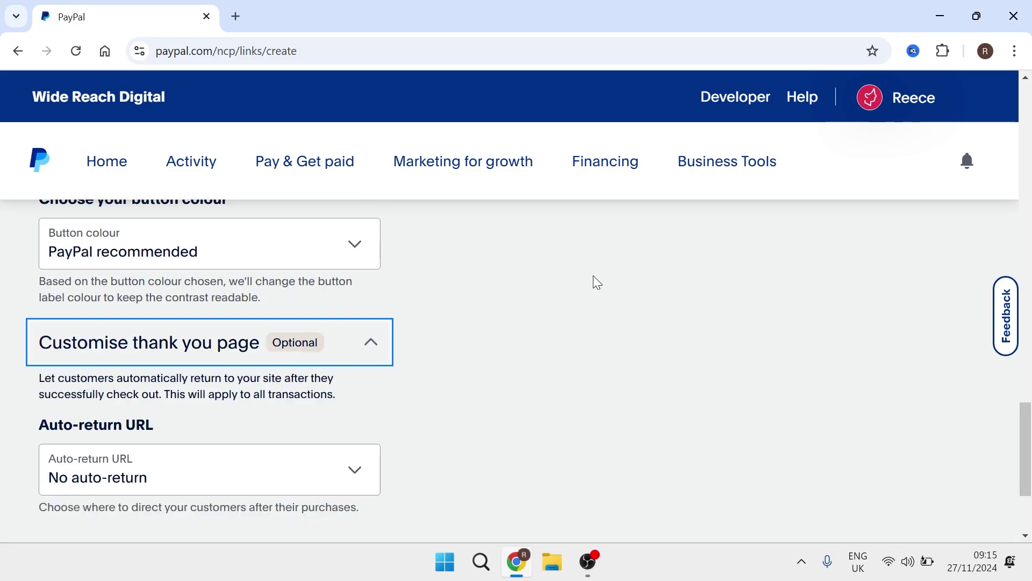
{"action": "scroll", "coordinate": [593, 276], "scroll_direction": "down", "scroll_amount": 2}
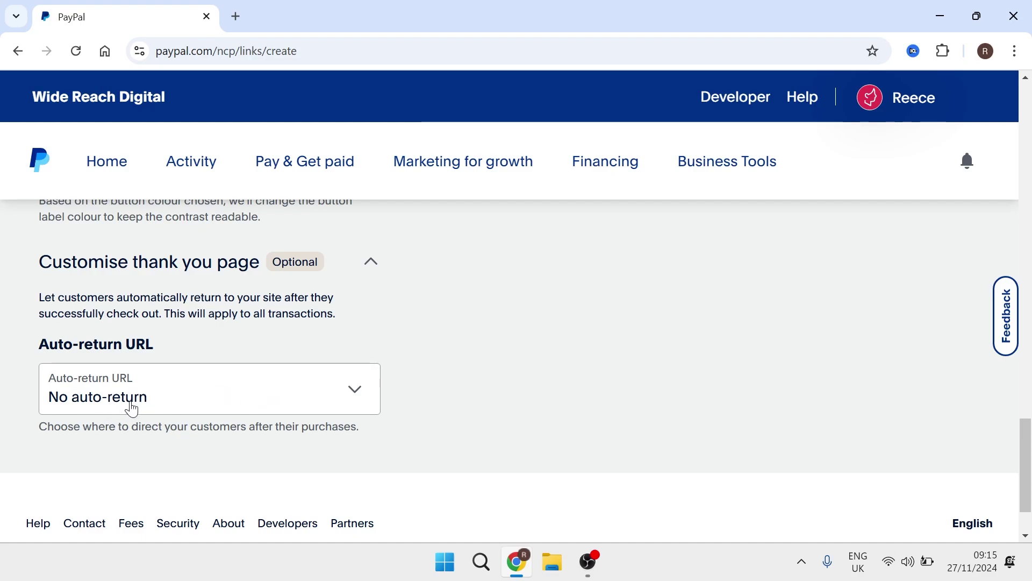
{"action": "left_click", "coordinate": [228, 393]}
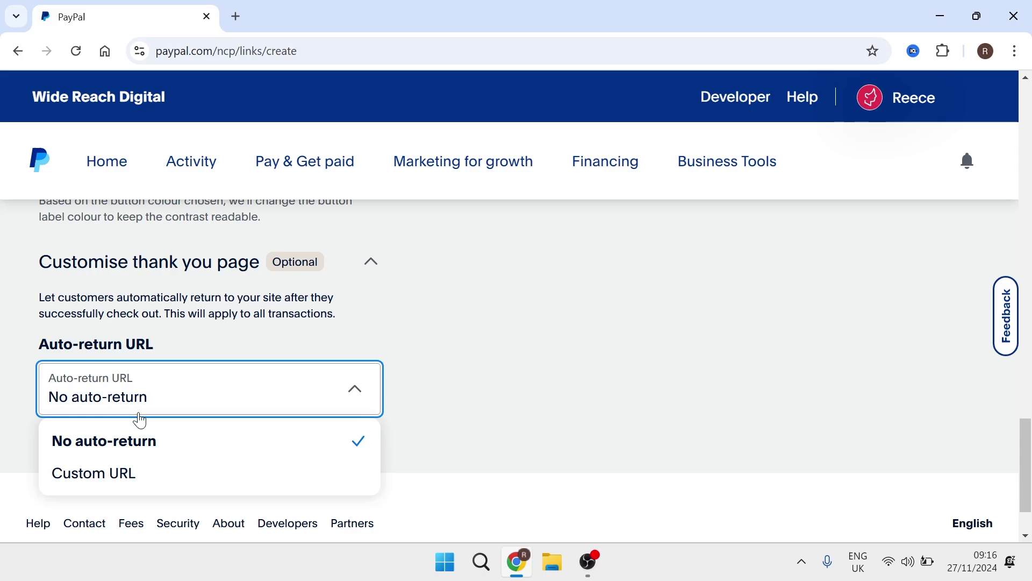
{"action": "left_click", "coordinate": [121, 475]}
{"action": "left_click", "coordinate": [67, 334]}
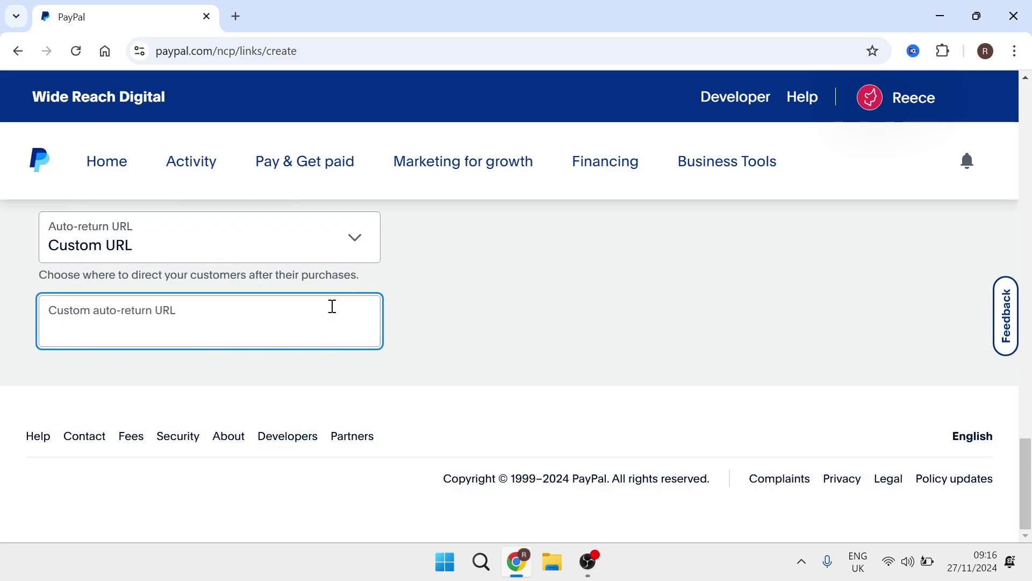
{"action": "scroll", "coordinate": [253, 260], "scroll_direction": "up", "scroll_amount": 20}
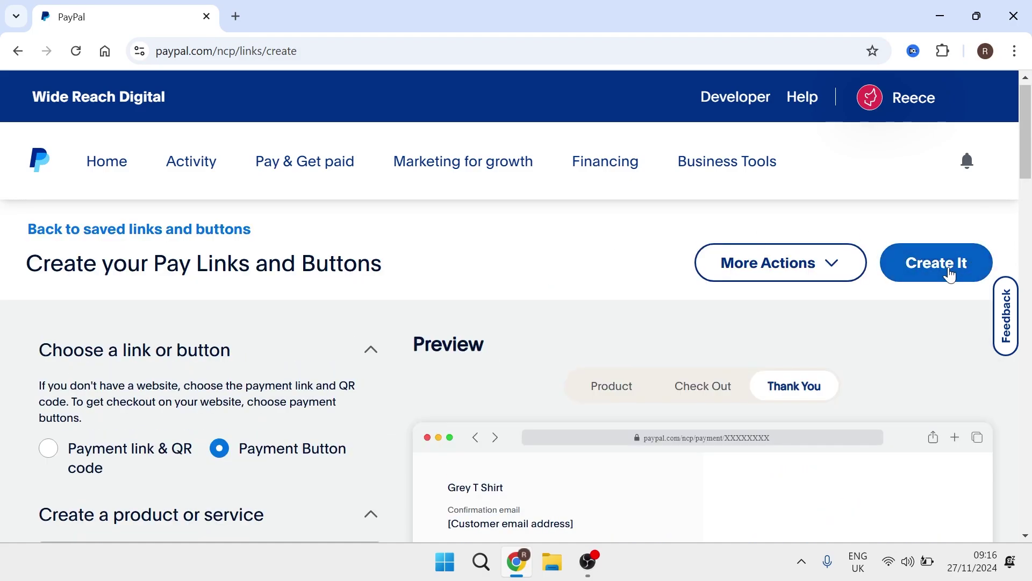
- Create the Grey T Shirt payment button and review its Details panel
{"action": "left_click", "coordinate": [941, 276]}
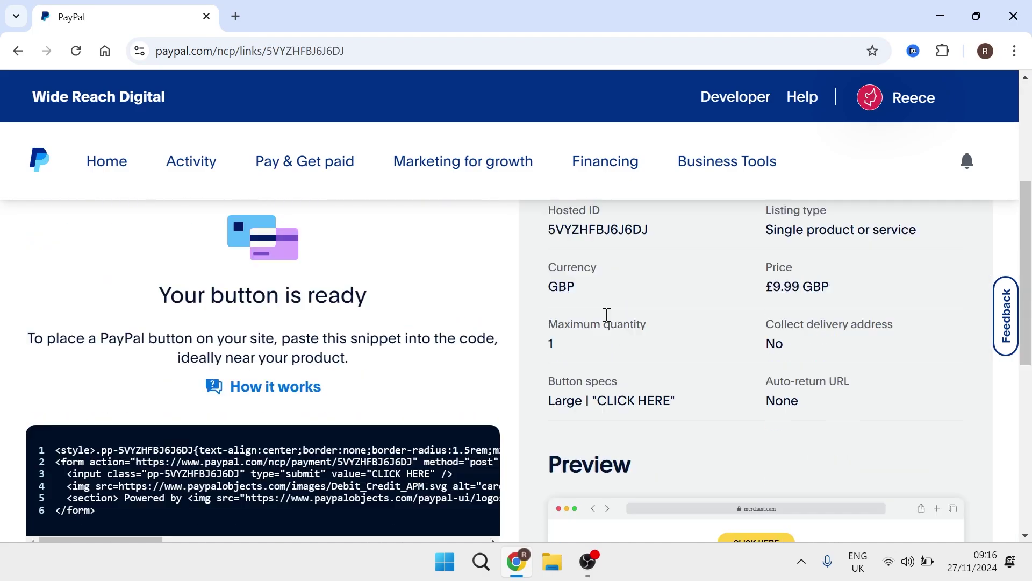
{"action": "scroll", "coordinate": [606, 315], "scroll_direction": "down", "scroll_amount": 5}
{"action": "scroll", "coordinate": [726, 371], "scroll_direction": "up", "scroll_amount": 6}
{"action": "left_click_drag", "start_coordinate": [720, 252], "coordinate": [859, 518]}
{"action": "left_click", "coordinate": [876, 477]}
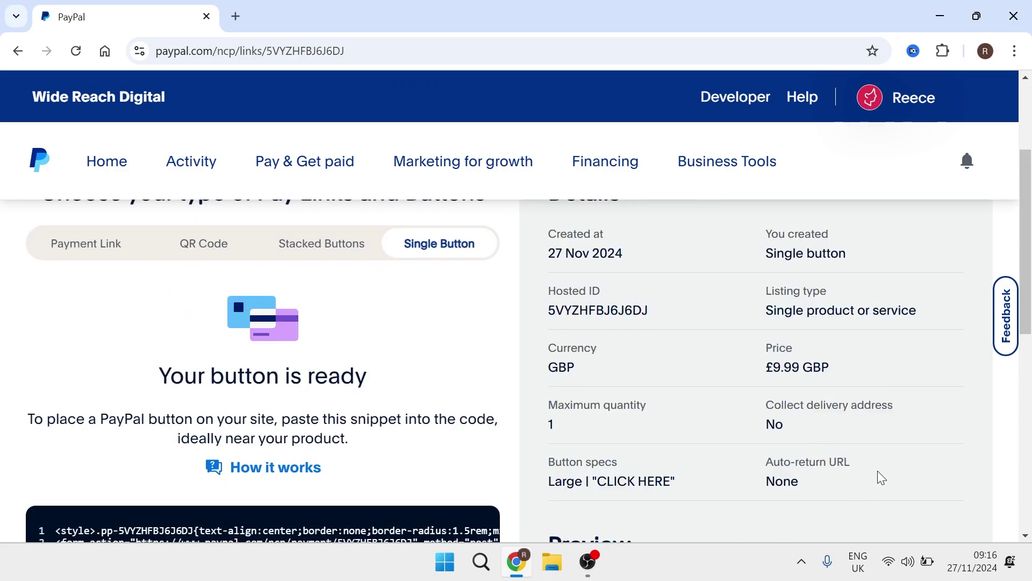
{"action": "scroll", "coordinate": [779, 460], "scroll_direction": "up", "scroll_amount": 2}
{"action": "scroll", "coordinate": [790, 454], "scroll_direction": "up", "scroll_amount": 1}
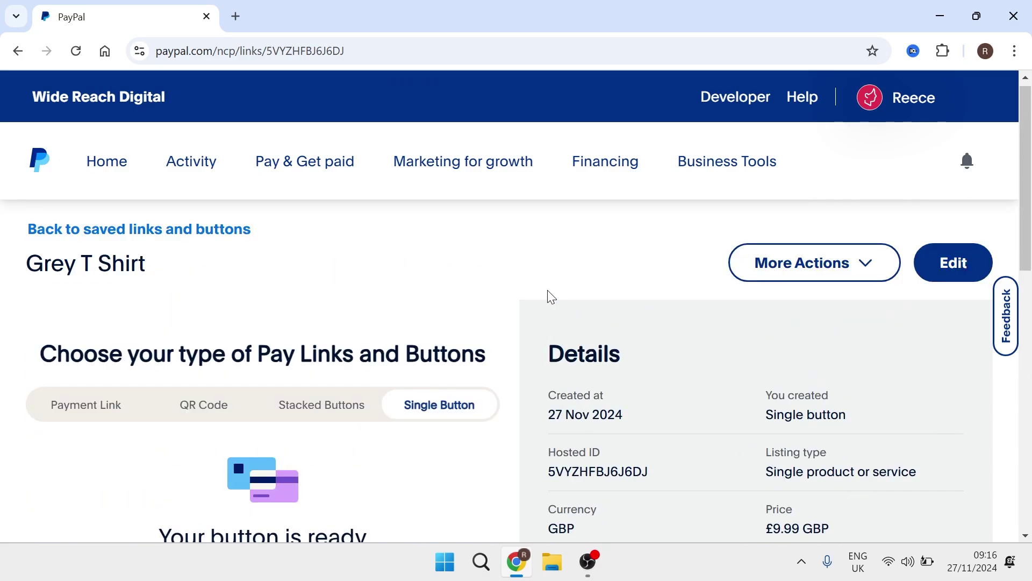
{"action": "scroll", "coordinate": [562, 288], "scroll_direction": "down", "scroll_amount": 5}
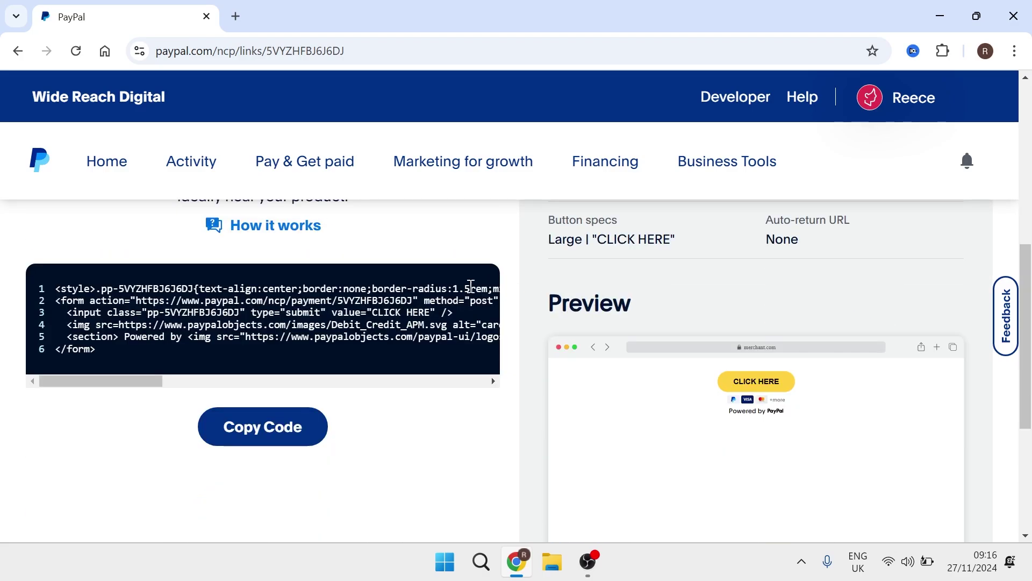
{"action": "scroll", "coordinate": [471, 286], "scroll_direction": "up", "scroll_amount": 1}
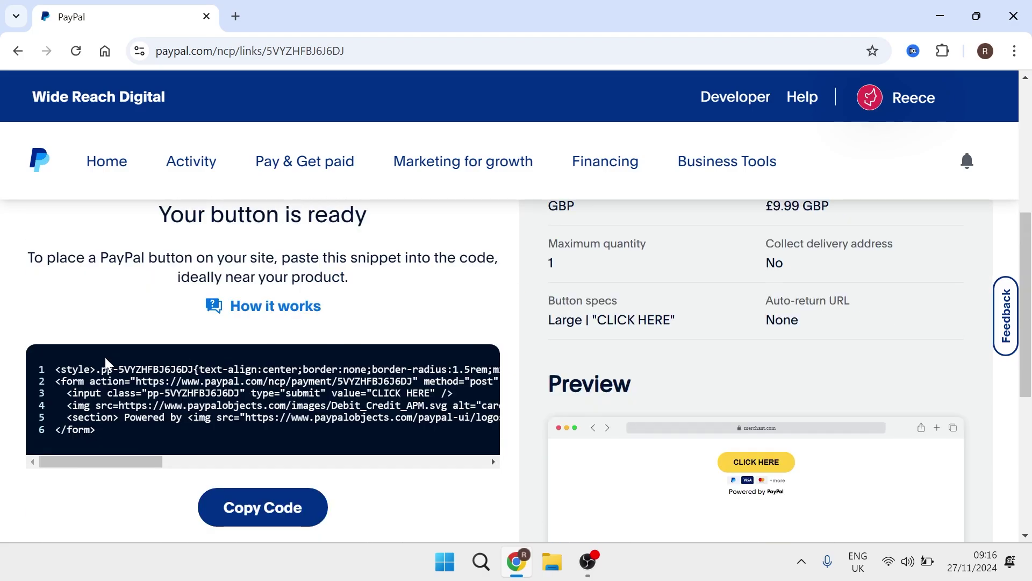
- Copy the button's embed code snippet to the clipboard
{"action": "left_click", "coordinate": [272, 511]}
{"action": "scroll", "coordinate": [523, 415], "scroll_direction": "down", "scroll_amount": 1}
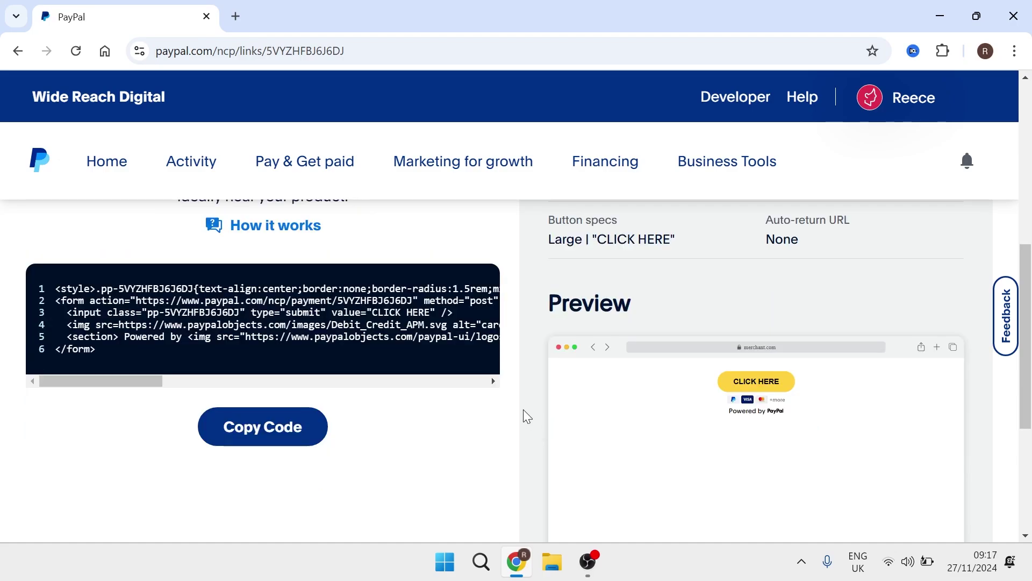
{"action": "scroll", "coordinate": [519, 448], "scroll_direction": "up", "scroll_amount": 1}
{"action": "scroll", "coordinate": [596, 433], "scroll_direction": "up", "scroll_amount": 4}
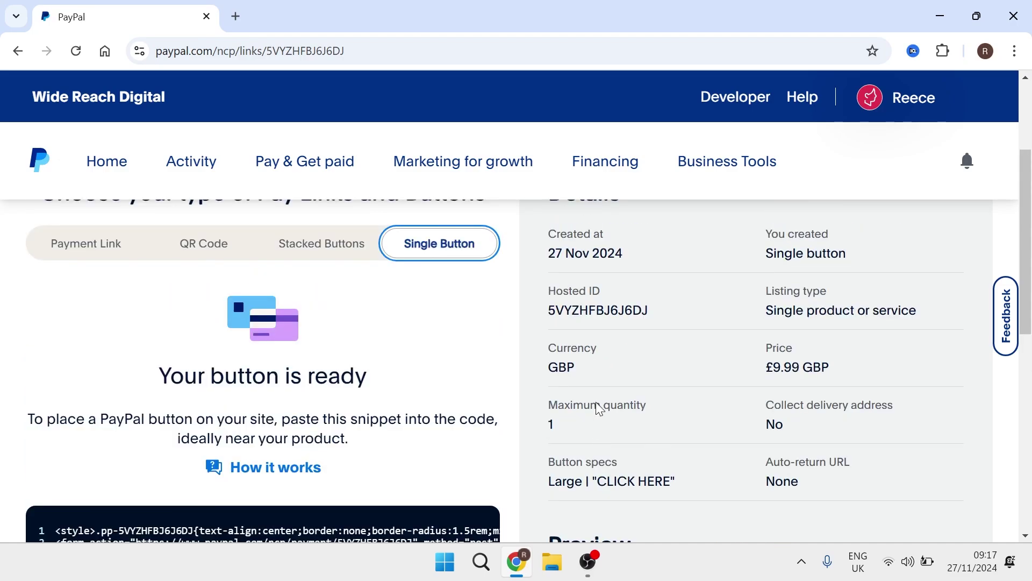
- Switch to the Payment Link view, then select and copy the Grey T Shirt product URL
{"action": "left_click", "coordinate": [110, 331]}
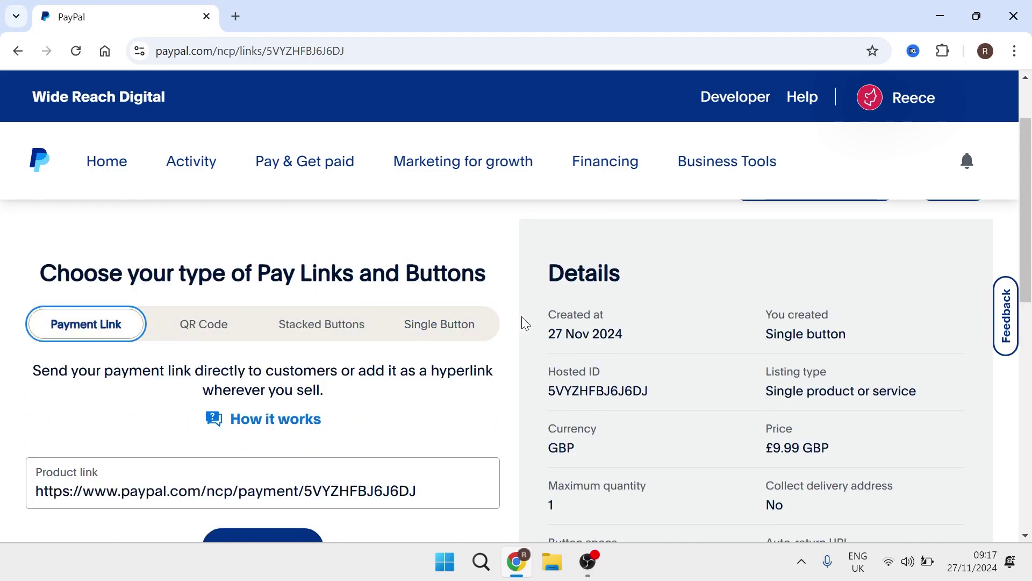
{"action": "scroll", "coordinate": [438, 396], "scroll_direction": "down", "scroll_amount": 1}
{"action": "scroll", "coordinate": [731, 338], "scroll_direction": "down", "scroll_amount": 2}
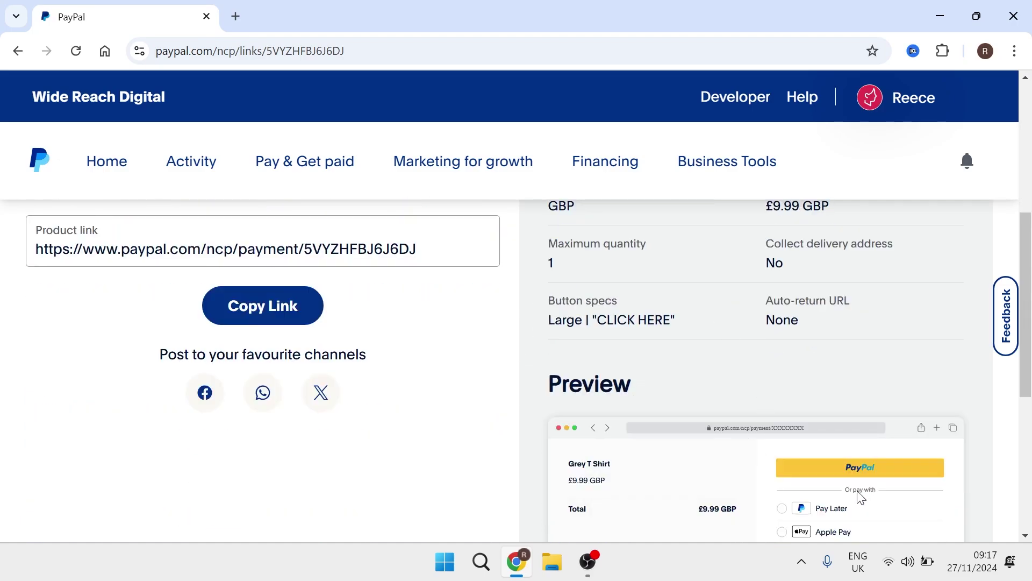
{"action": "scroll", "coordinate": [810, 443], "scroll_direction": "up", "scroll_amount": 3}
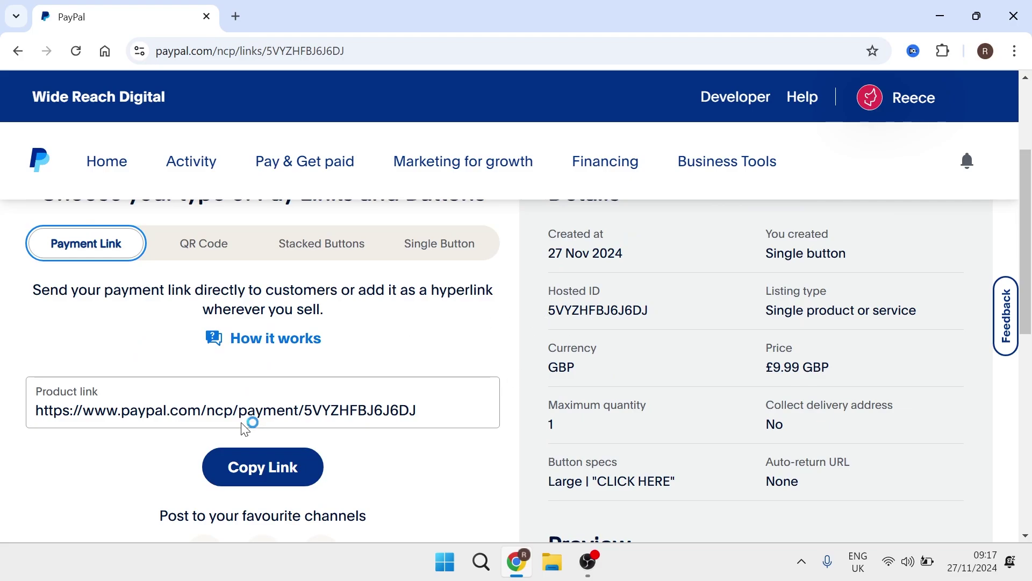
{"action": "left_click", "coordinate": [198, 409]}
{"action": "left_click", "coordinate": [258, 467]}
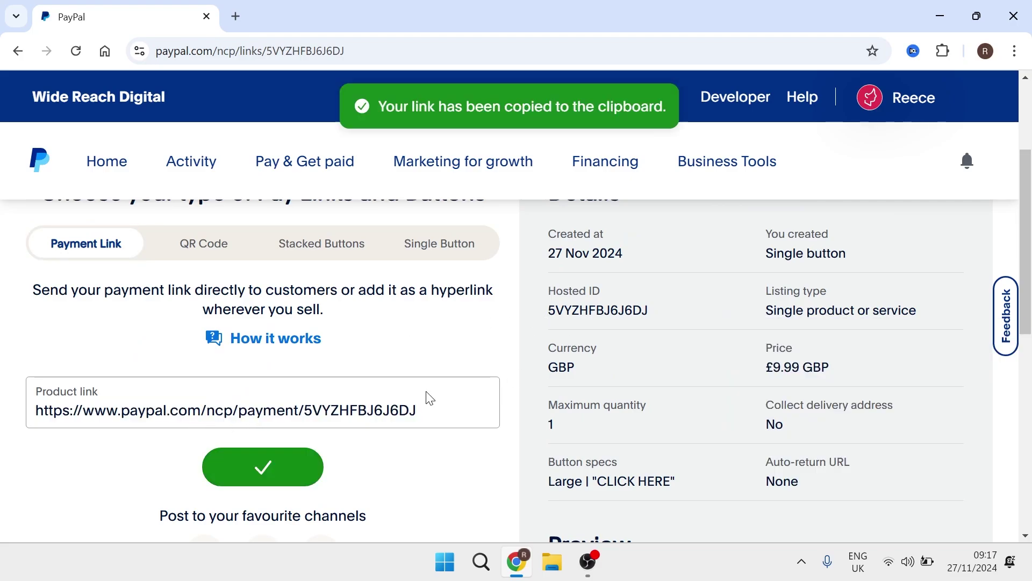